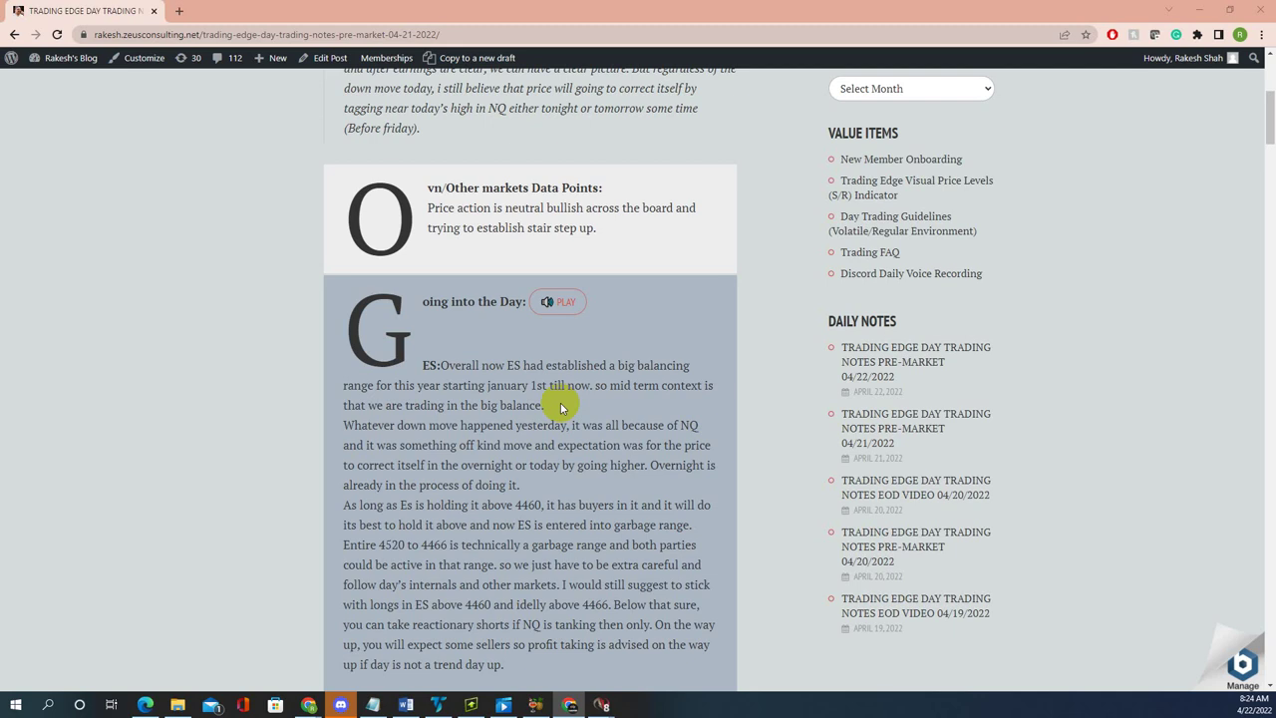
# Scroll to the 'Going into the Day' commentary and highlight the paragraph about ES holding above 4460
pyautogui.scroll(-2, 560, 402)
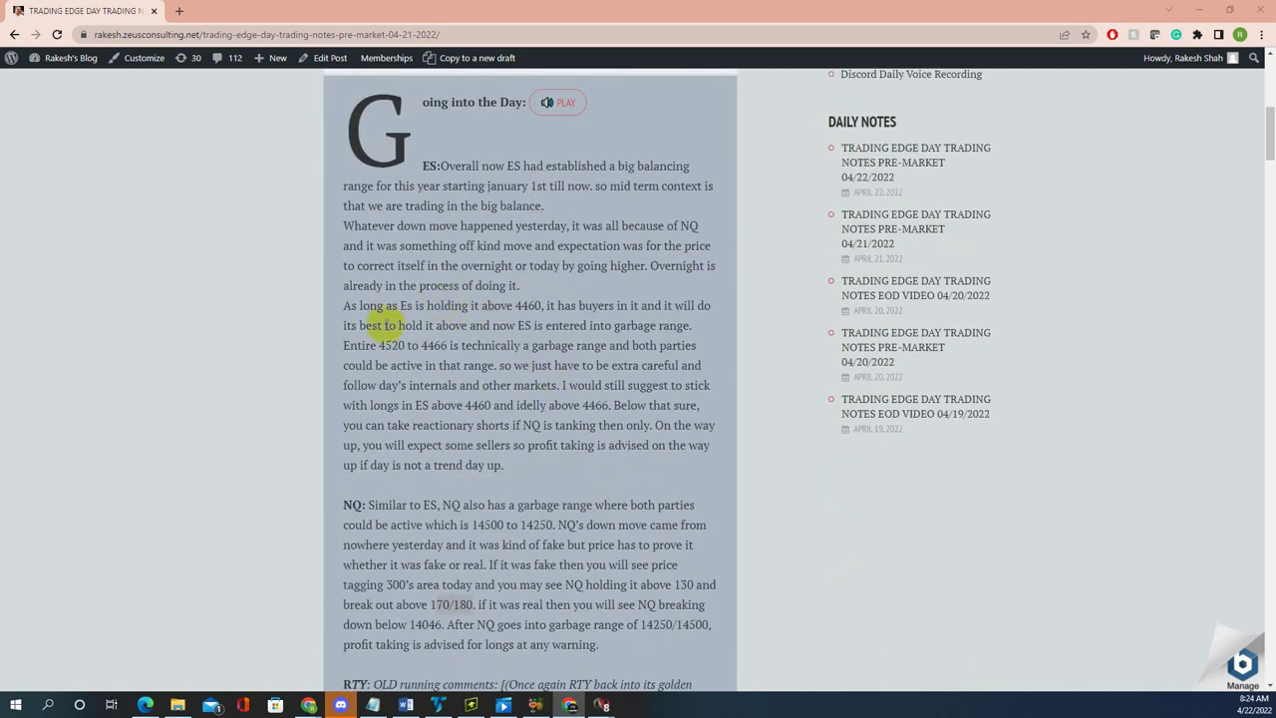
pyautogui.moveTo(341, 302); pyautogui.dragTo(506, 471)
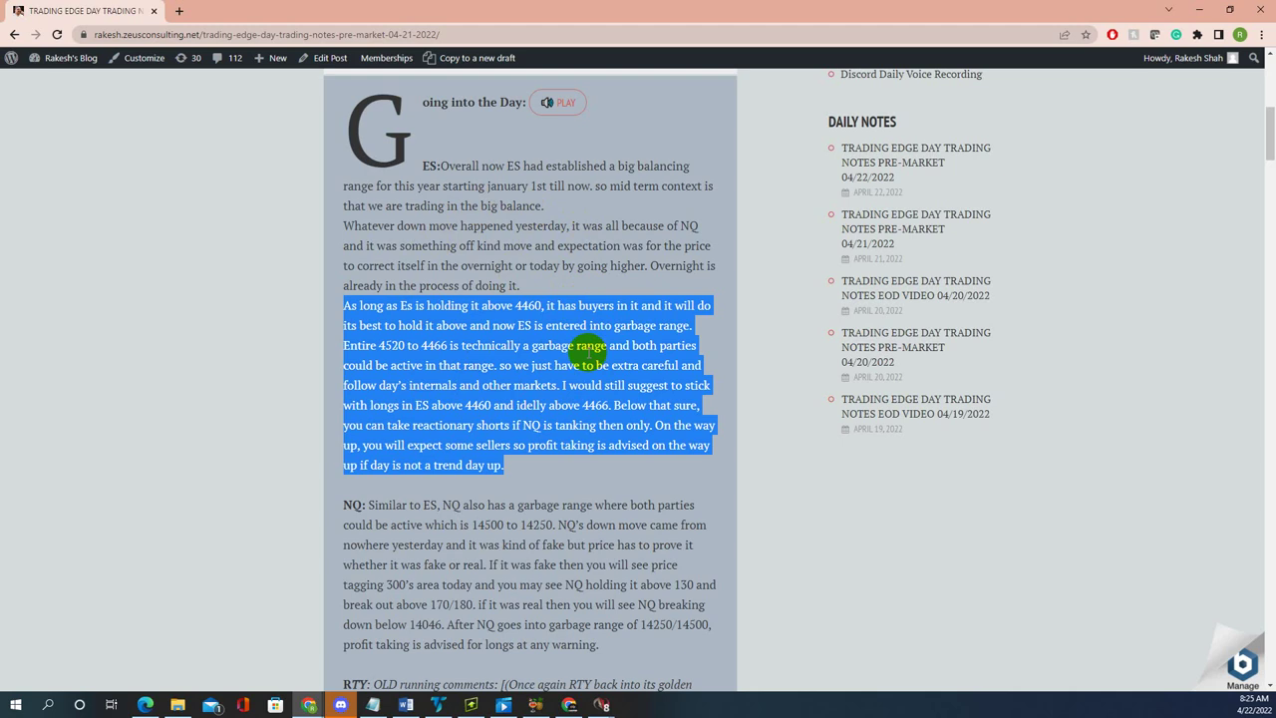
# Deselect the ES paragraph and scroll past the RTY, DOW, Gold and Crude notes and tables
pyautogui.scroll(-2, 598, 368)
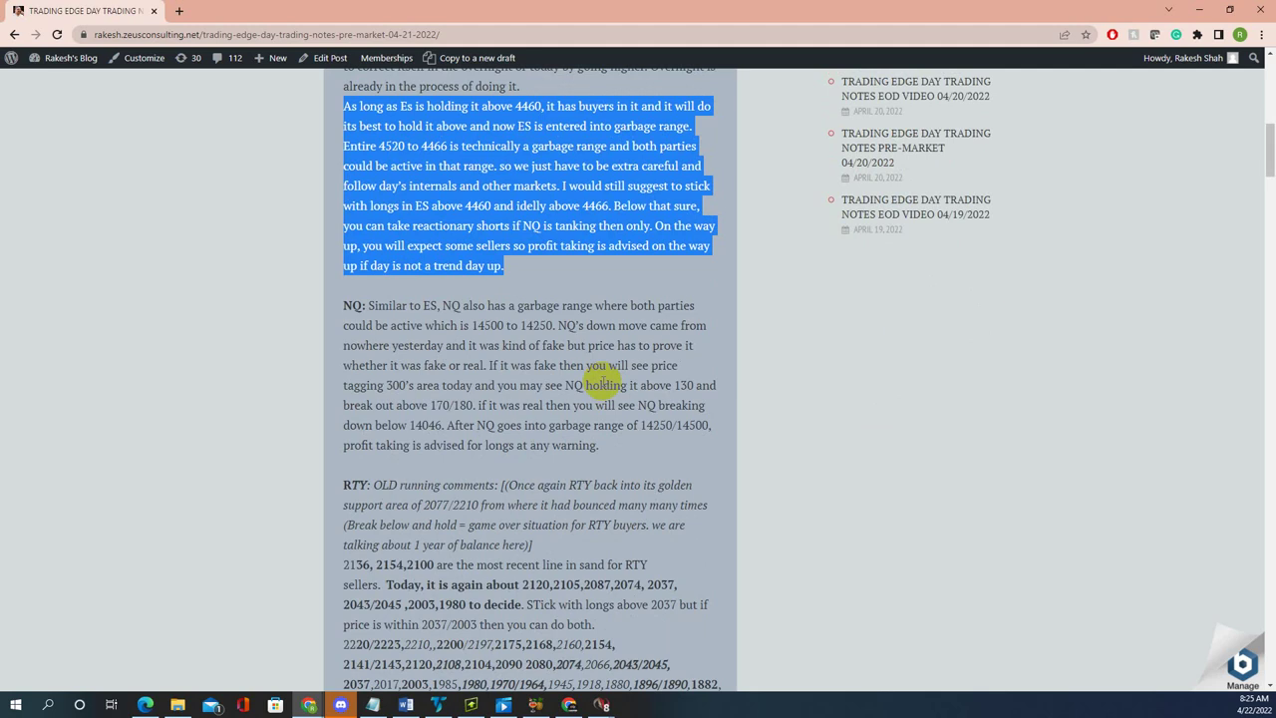
pyautogui.scroll(-1, 598, 366)
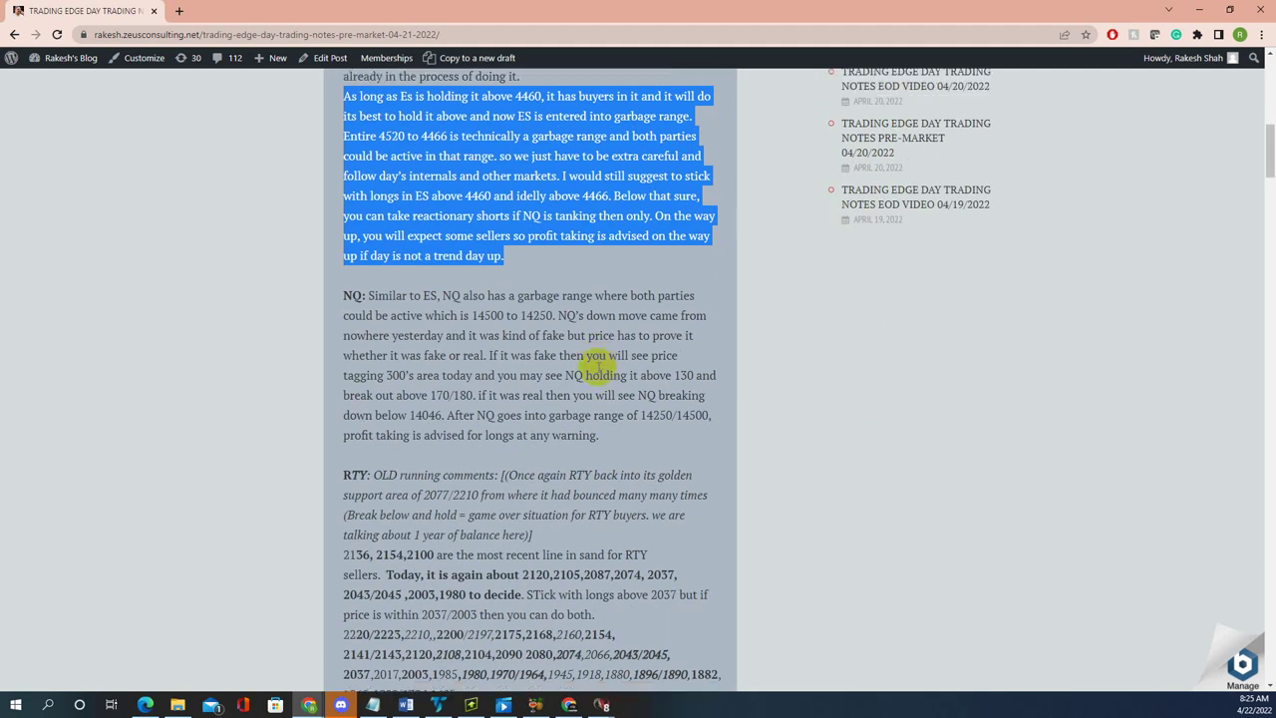
pyautogui.click(598, 365)
pyautogui.scroll(-2, 419, 289)
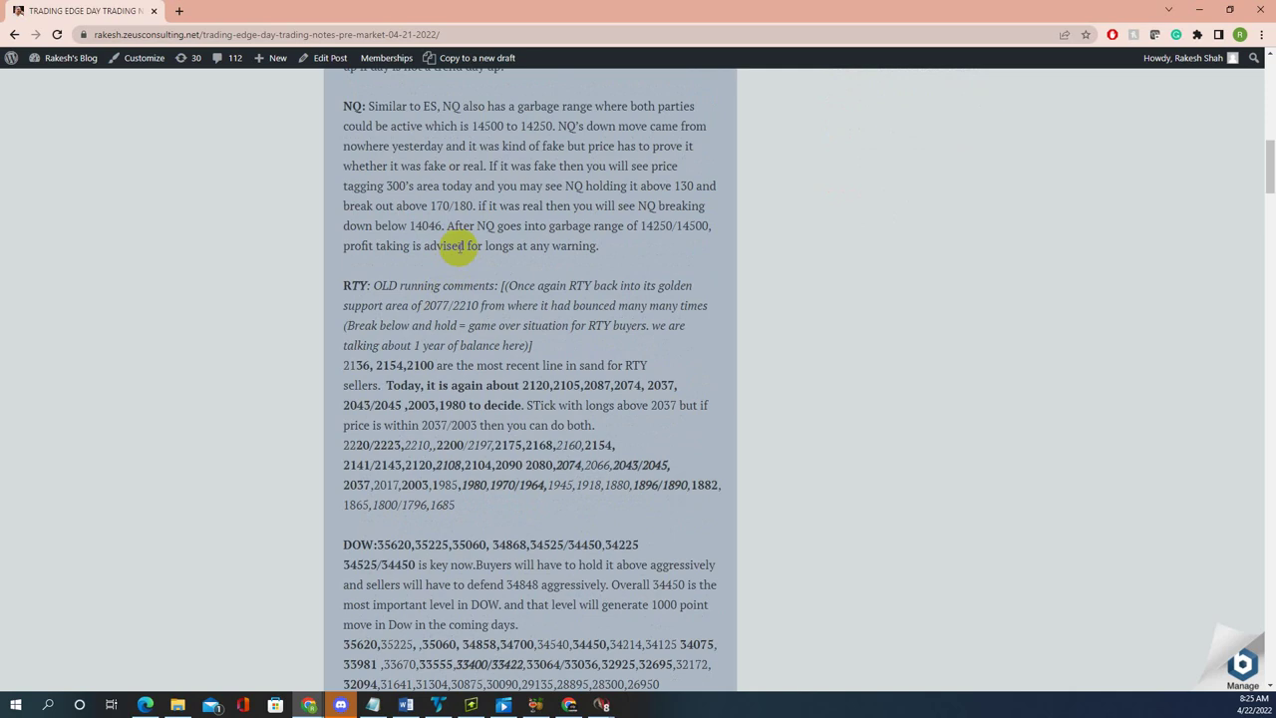
pyautogui.scroll(-1, 485, 243)
pyautogui.scroll(-2, 484, 239)
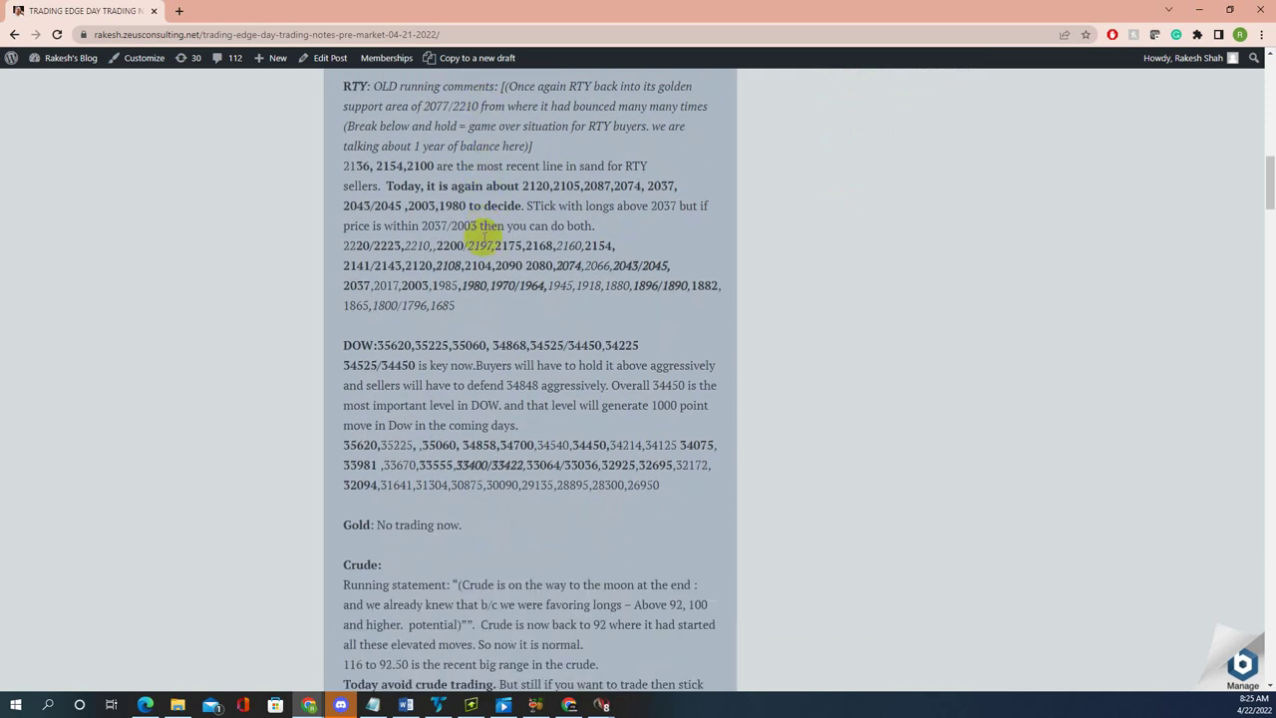
pyautogui.scroll(-3, 483, 240)
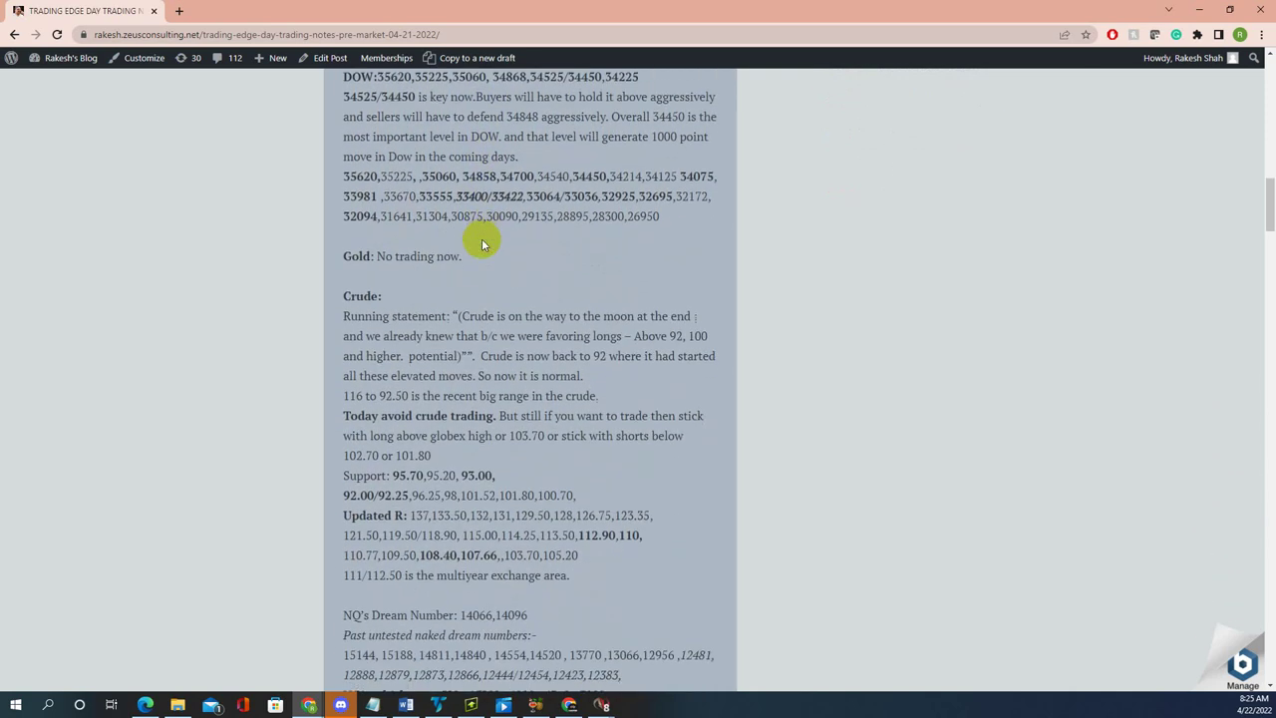
pyautogui.scroll(-2, 481, 238)
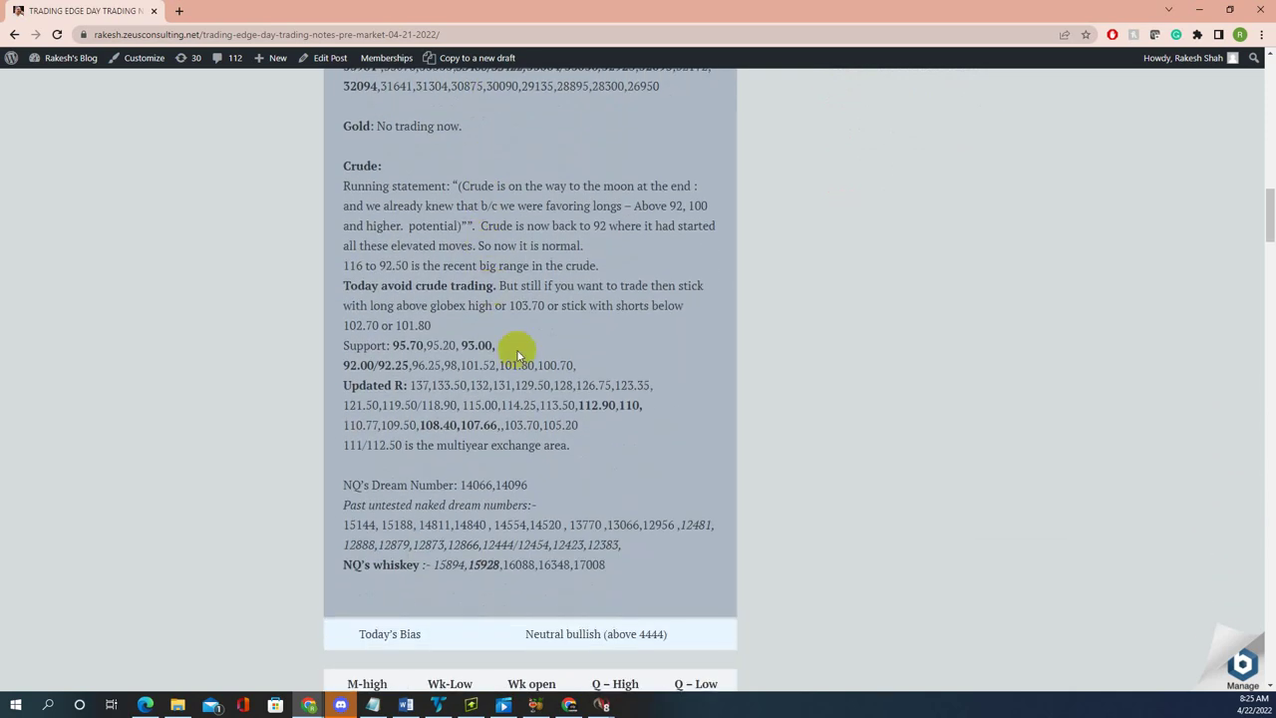
pyautogui.scroll(-2, 517, 355)
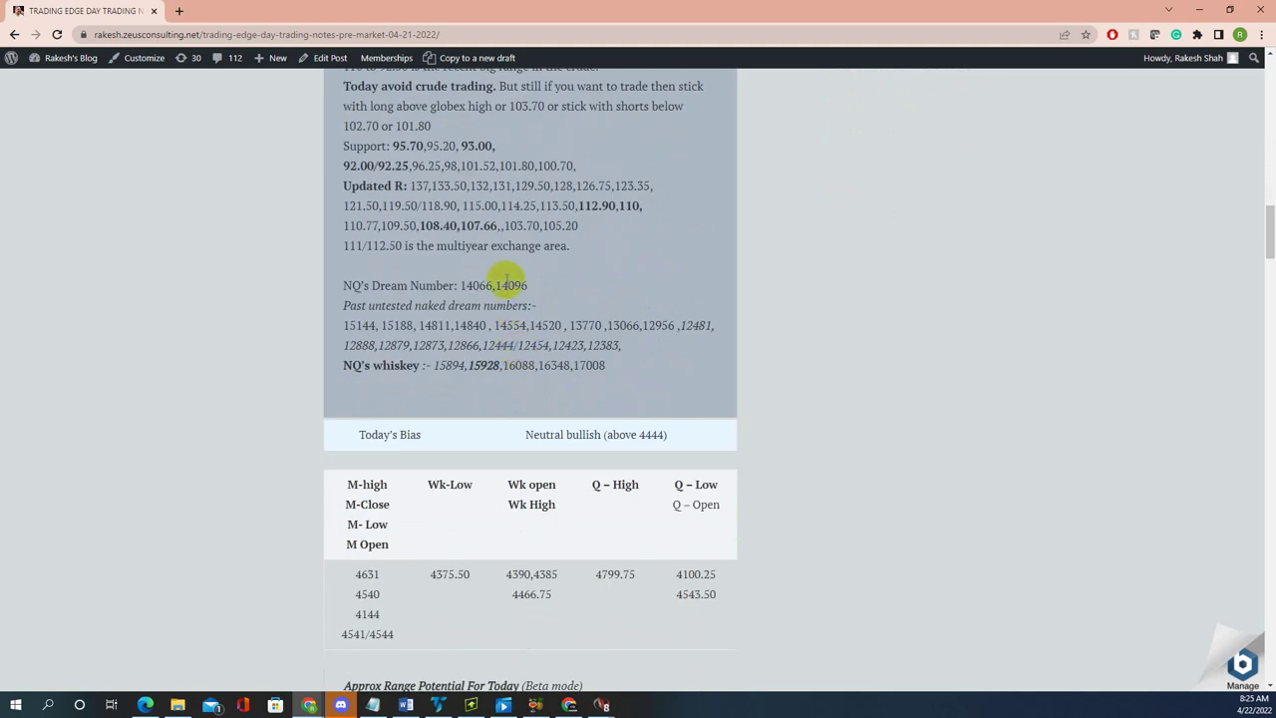
pyautogui.scroll(1, 506, 282)
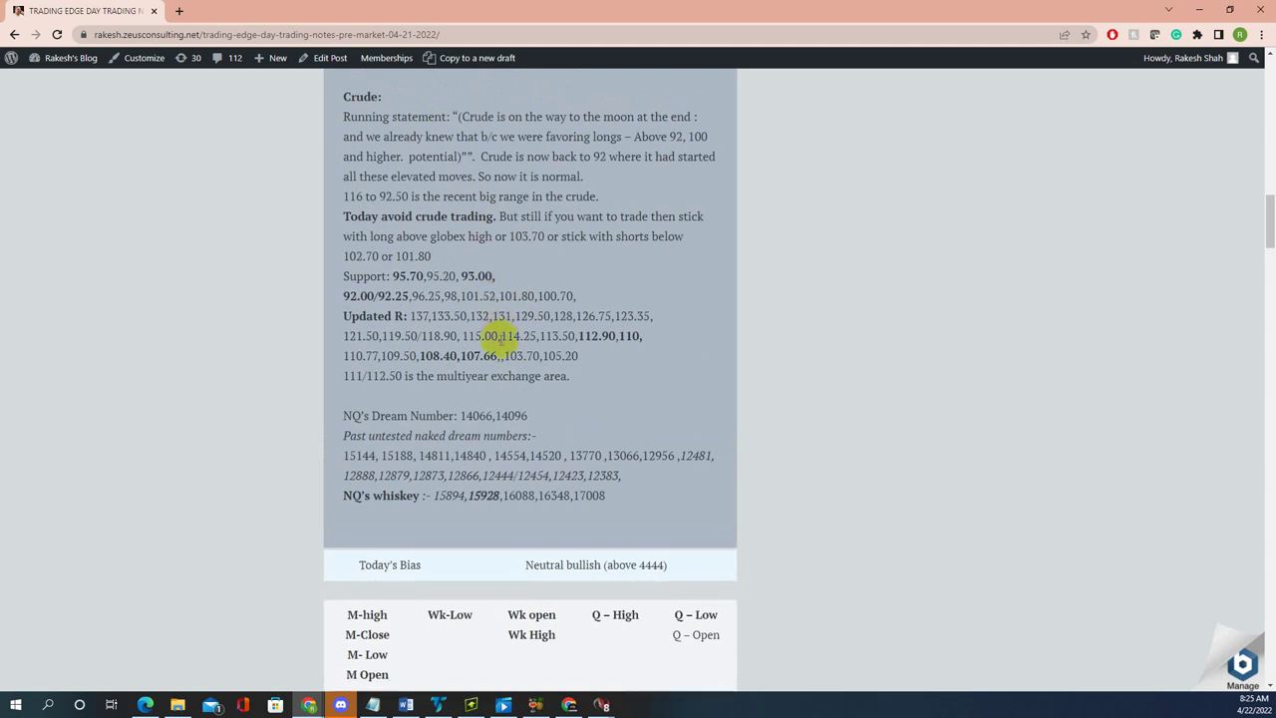
pyautogui.scroll(-4, 494, 329)
pyautogui.scroll(-9, 494, 328)
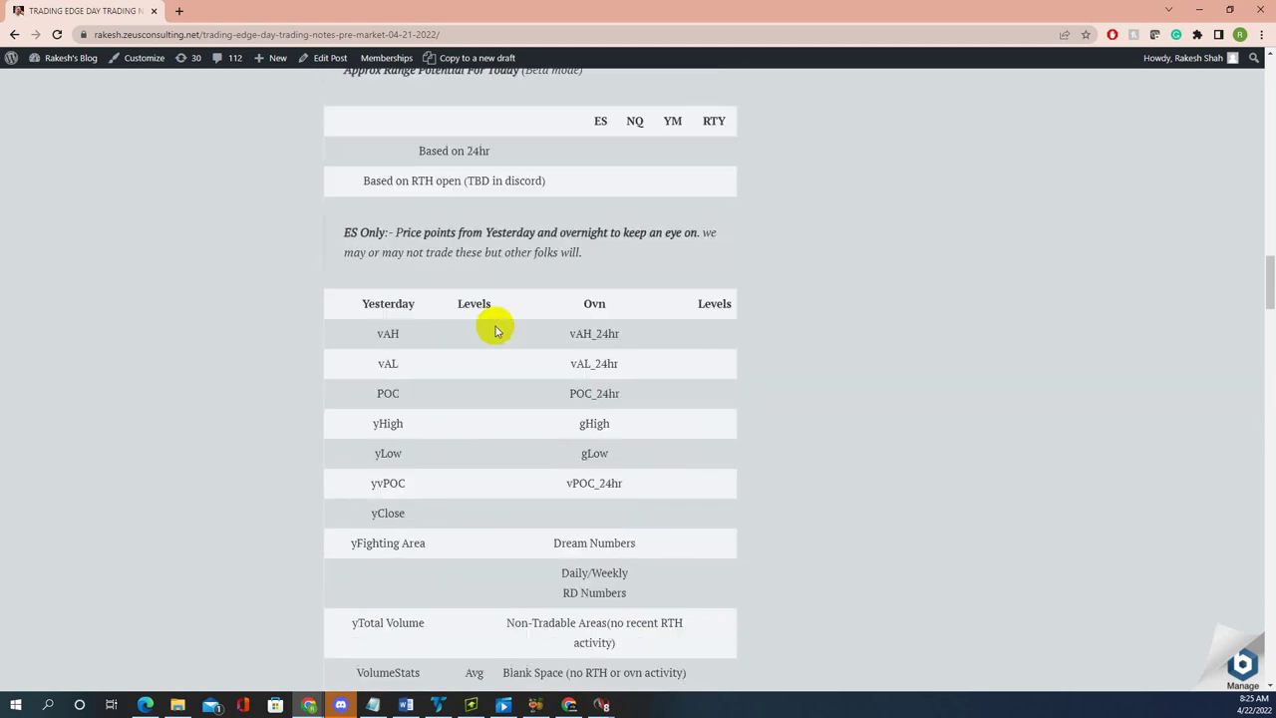
# Scroll through the Sellers and Buyers levels tables of the pre-market post
pyautogui.scroll(-2, 496, 331)
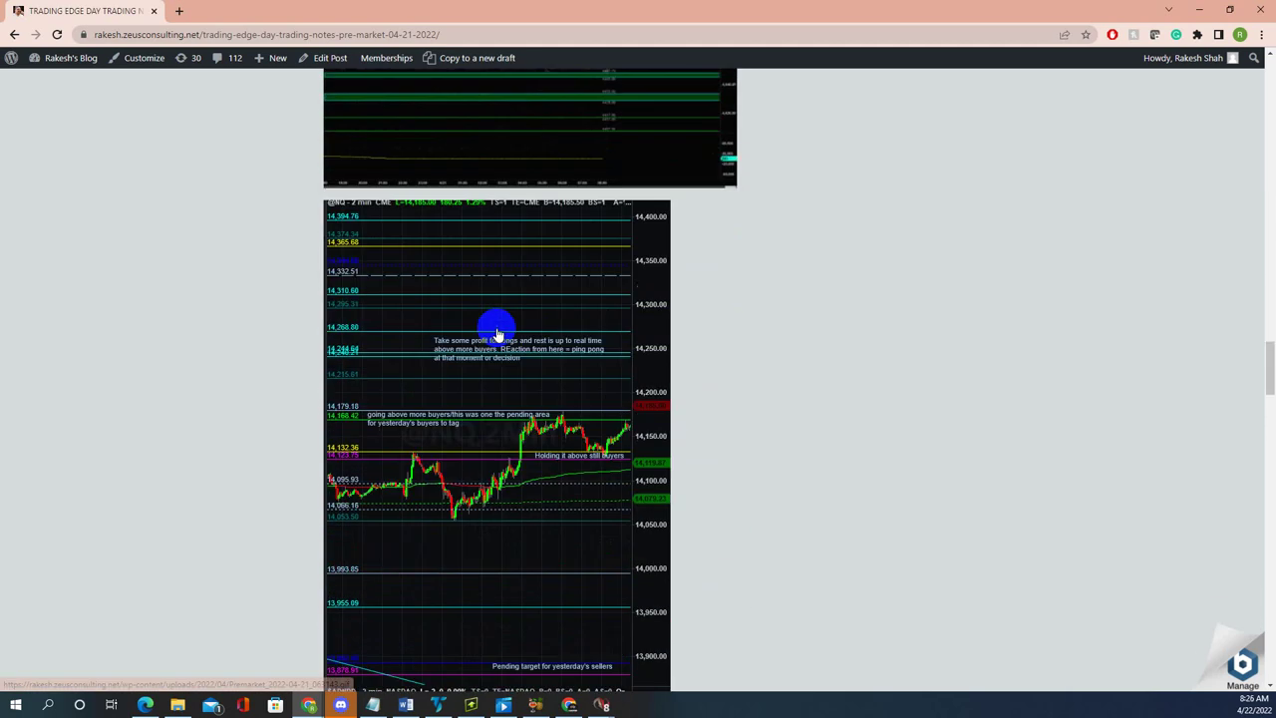
pyautogui.scroll(-1, 519, 439)
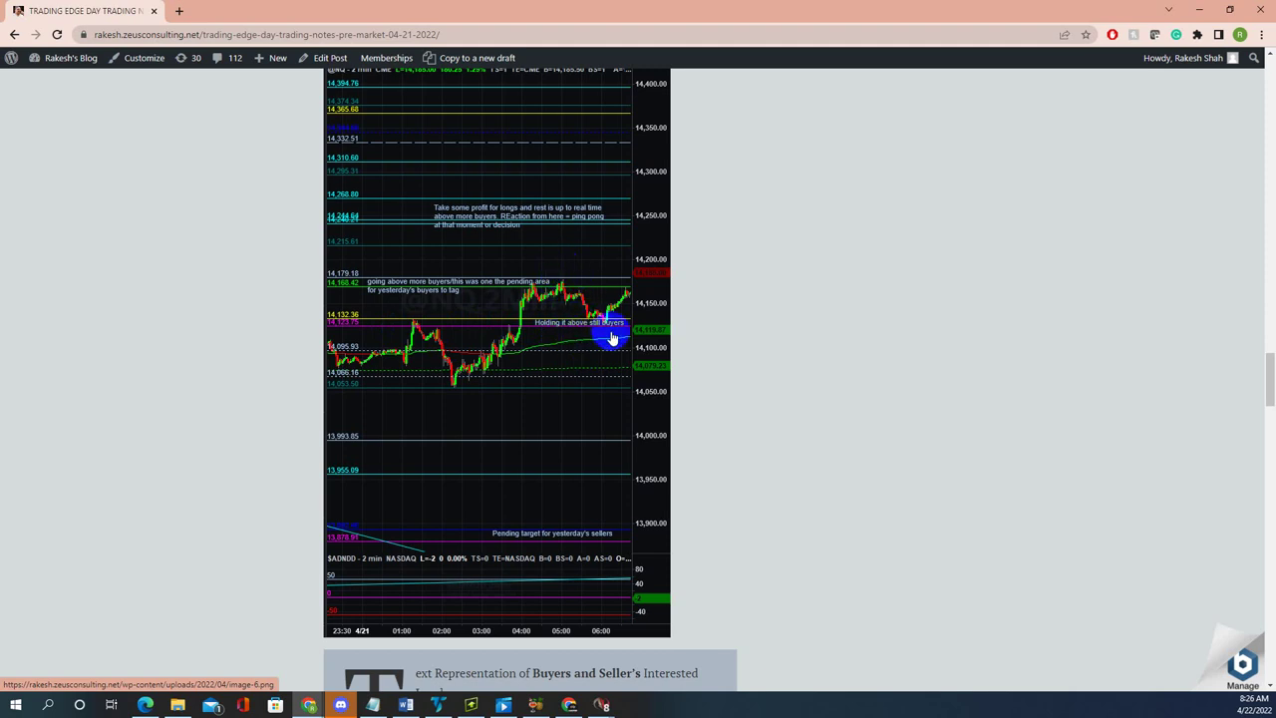
pyautogui.scroll(2, 579, 396)
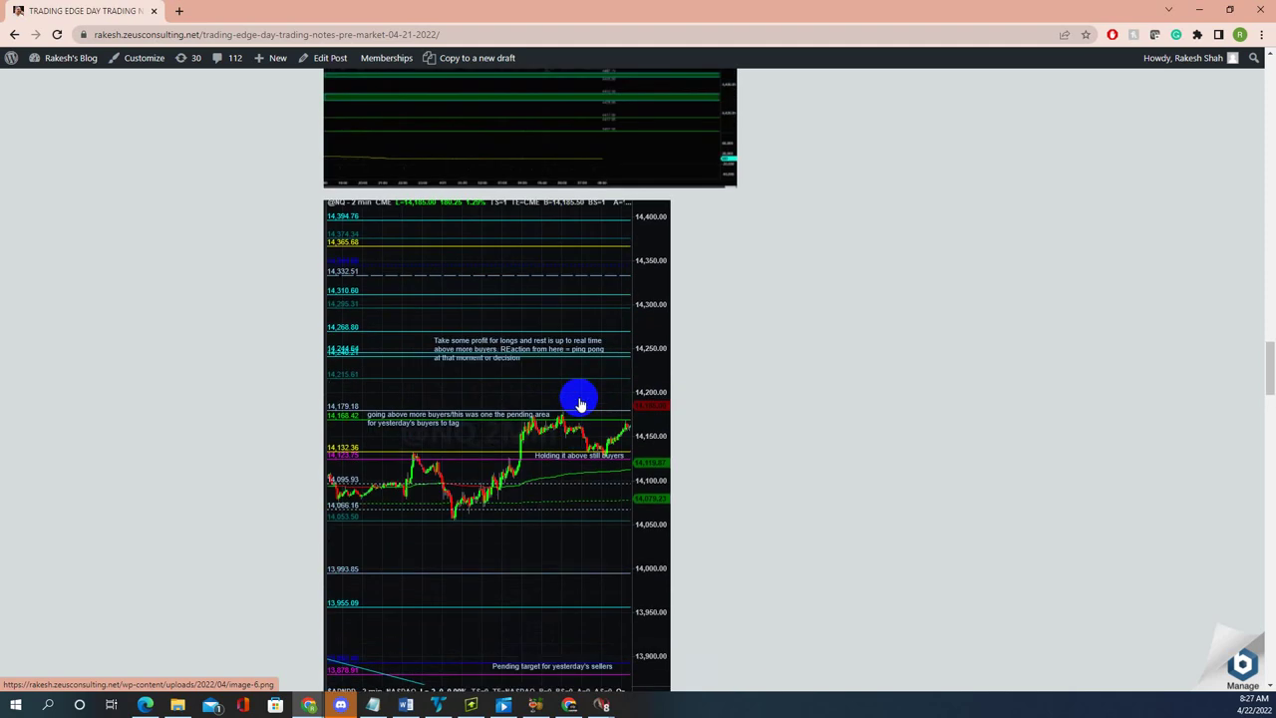
pyautogui.scroll(20, 579, 402)
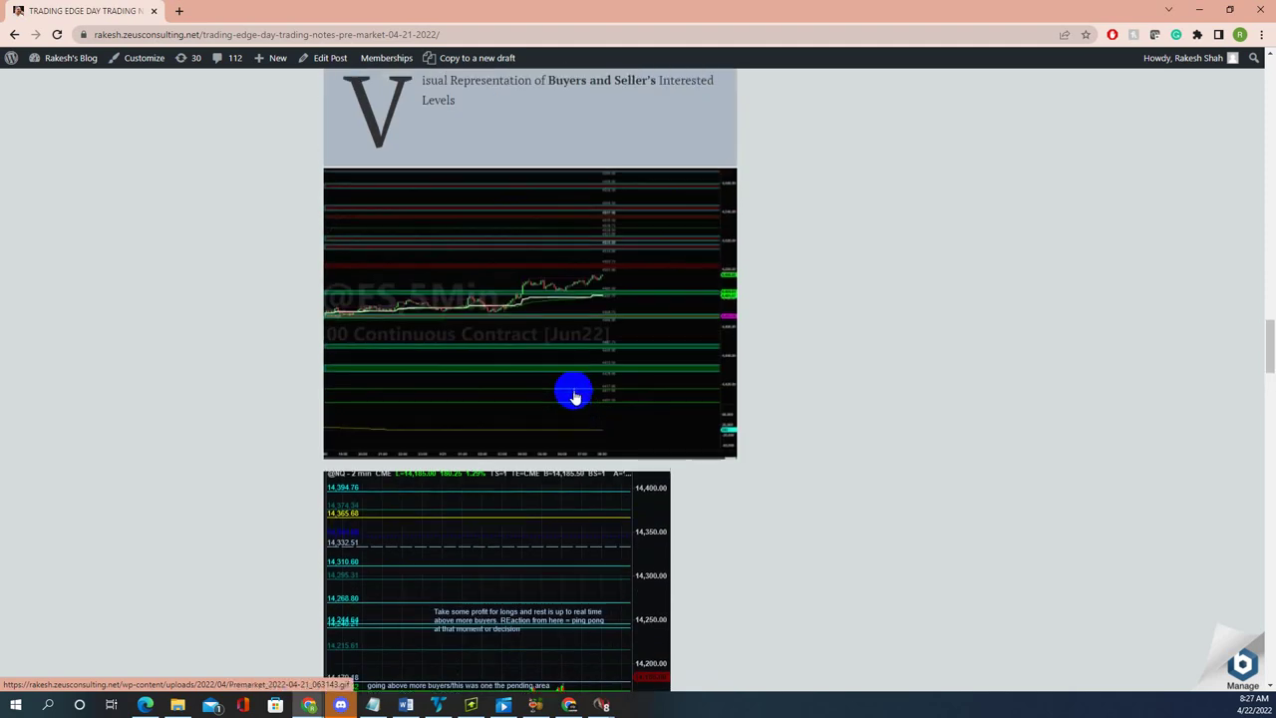
pyautogui.scroll(10, 570, 387)
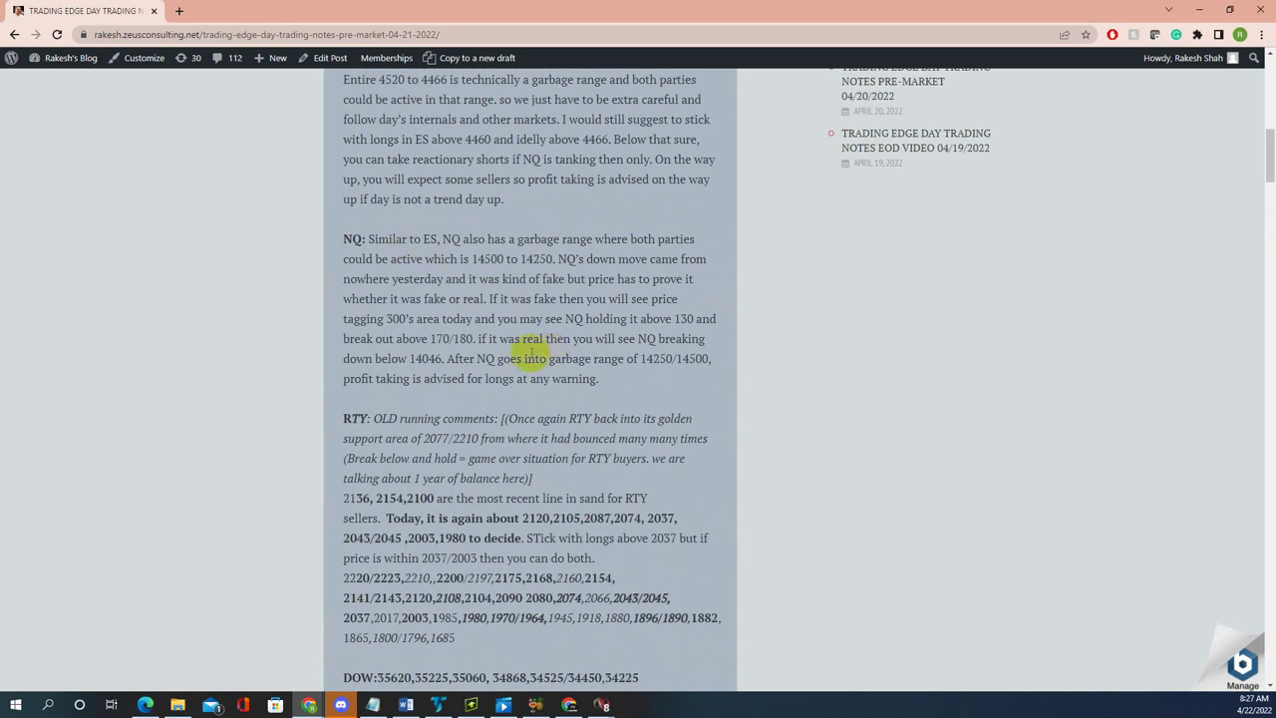
# Review the tables down to the author section, then minimize Chrome to reveal TradeStation's charts
pyautogui.scroll(-10, 633, 391)
pyautogui.scroll(-15, 660, 498)
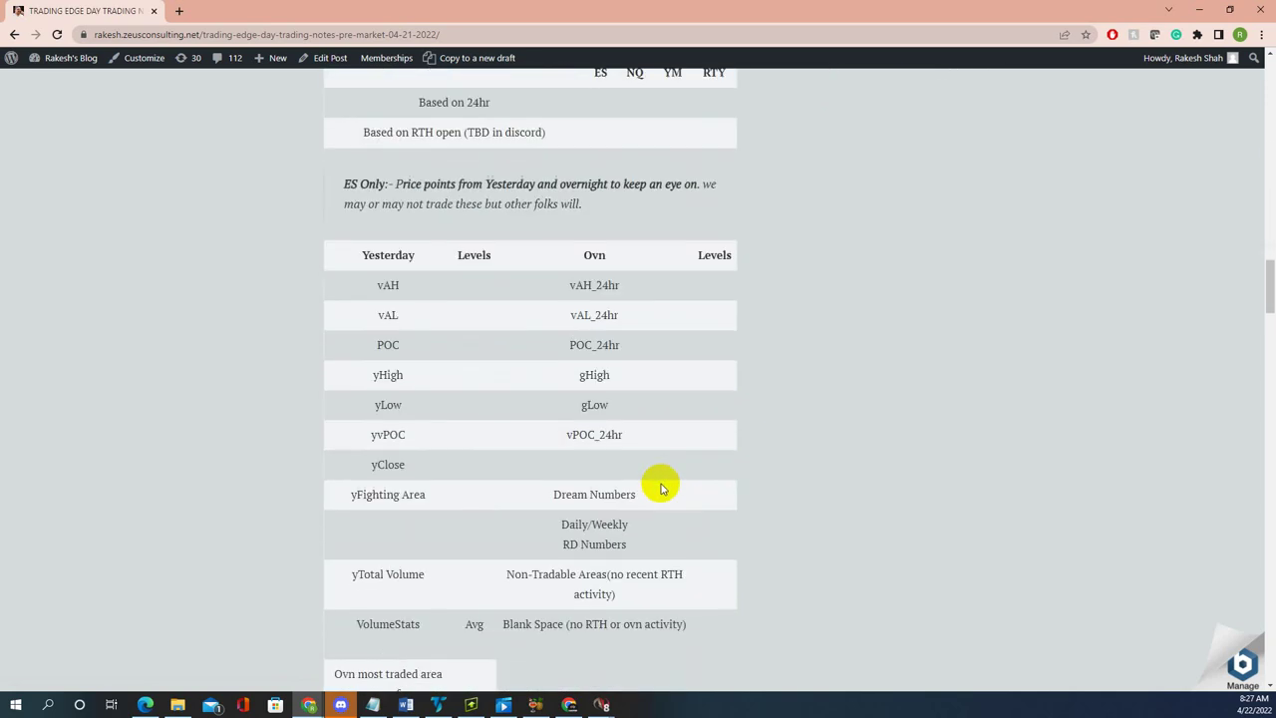
pyautogui.scroll(5, 660, 486)
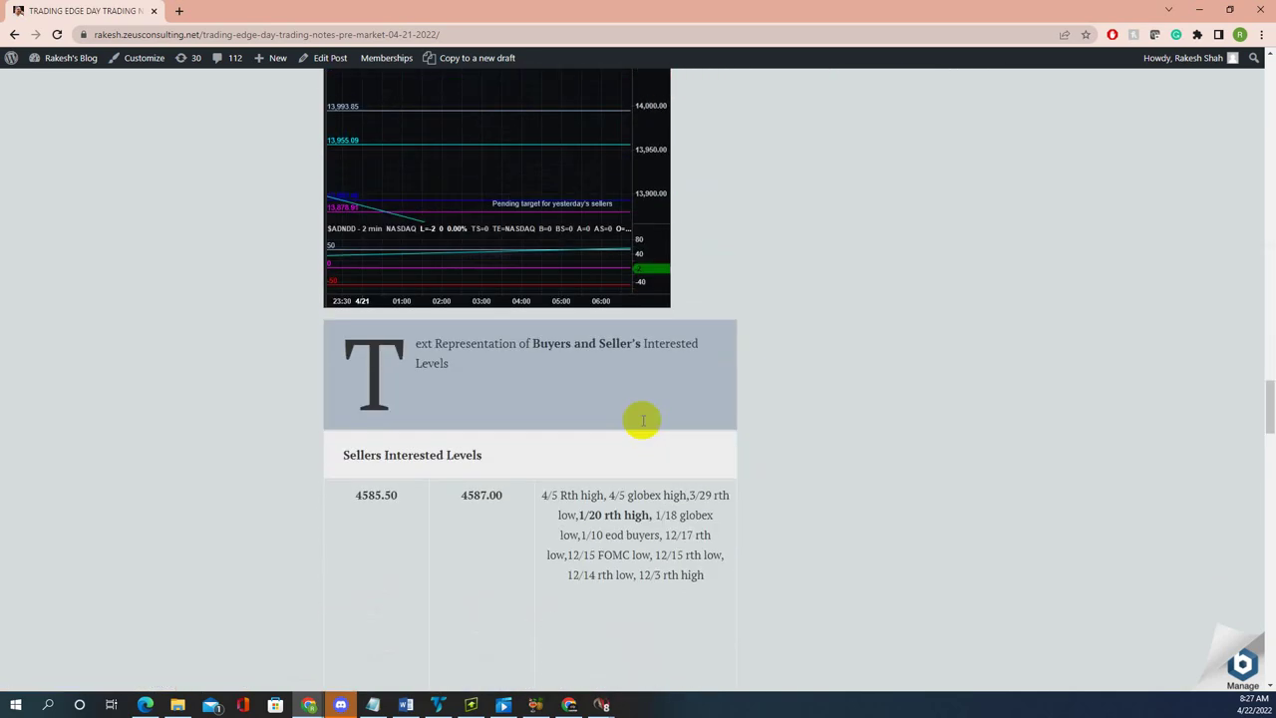
pyautogui.scroll(-2, 584, 379)
pyautogui.scroll(-15, 579, 397)
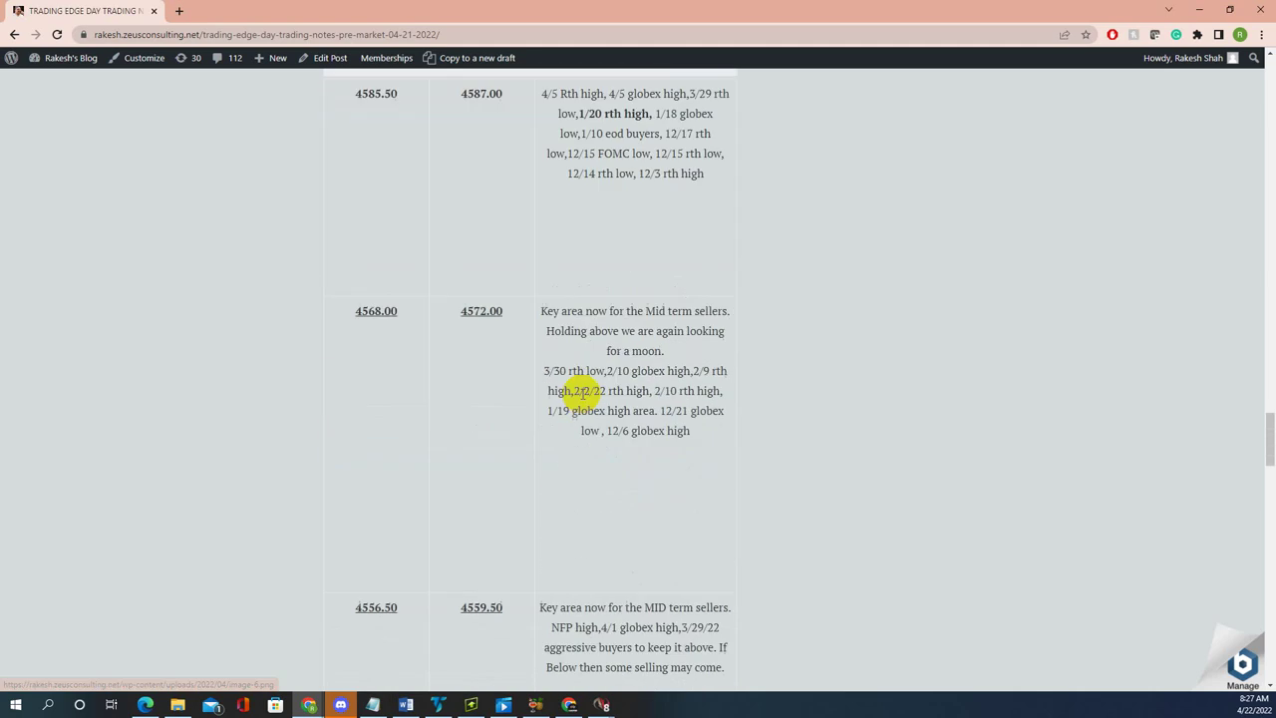
pyautogui.scroll(-15, 631, 498)
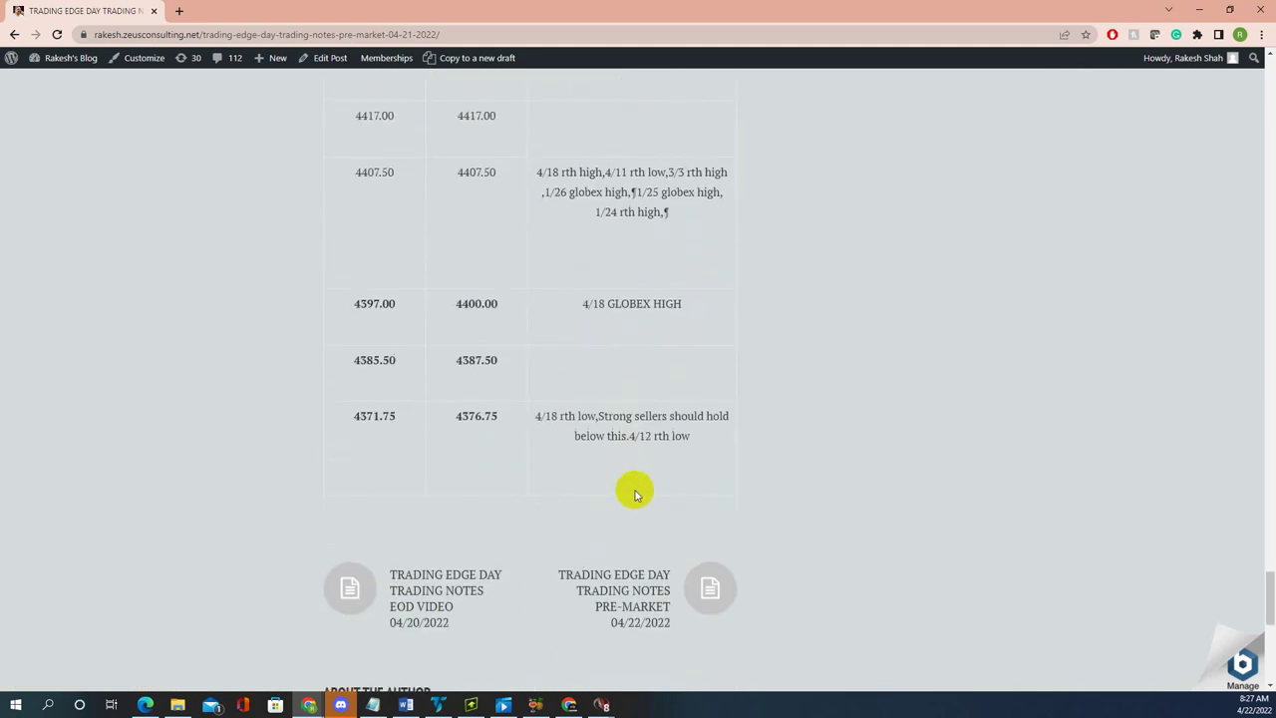
pyautogui.scroll(4, 637, 477)
pyautogui.scroll(2, 638, 471)
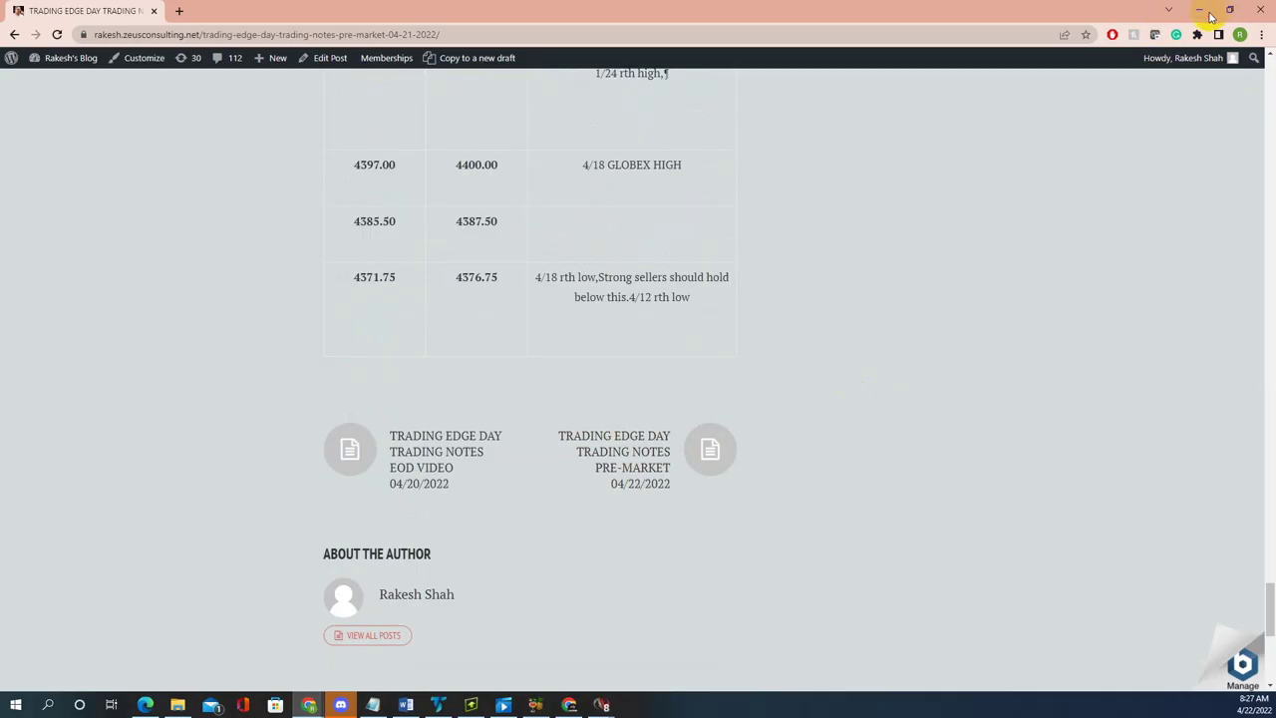
pyautogui.click(1202, 12)
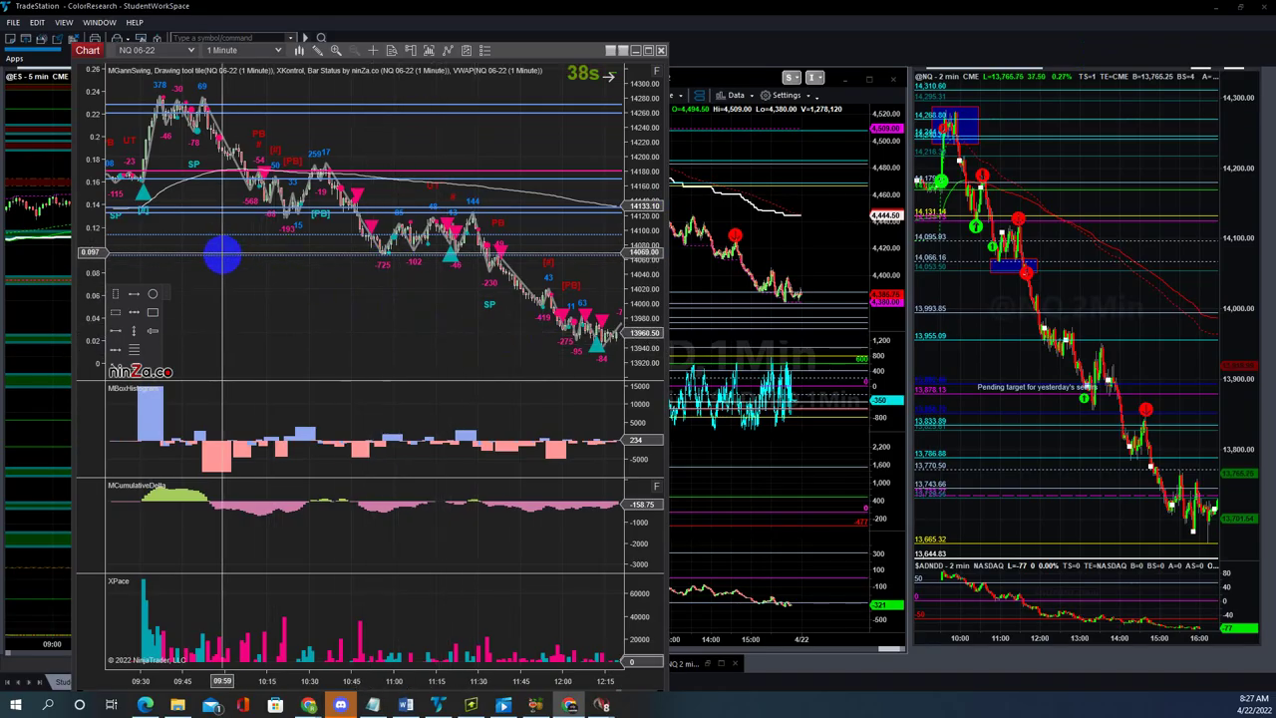
# Scroll the NQ 06-22 1-minute chart back about 30 minutes to show bars from 09:00
pyautogui.scroll(5, 299, 249)
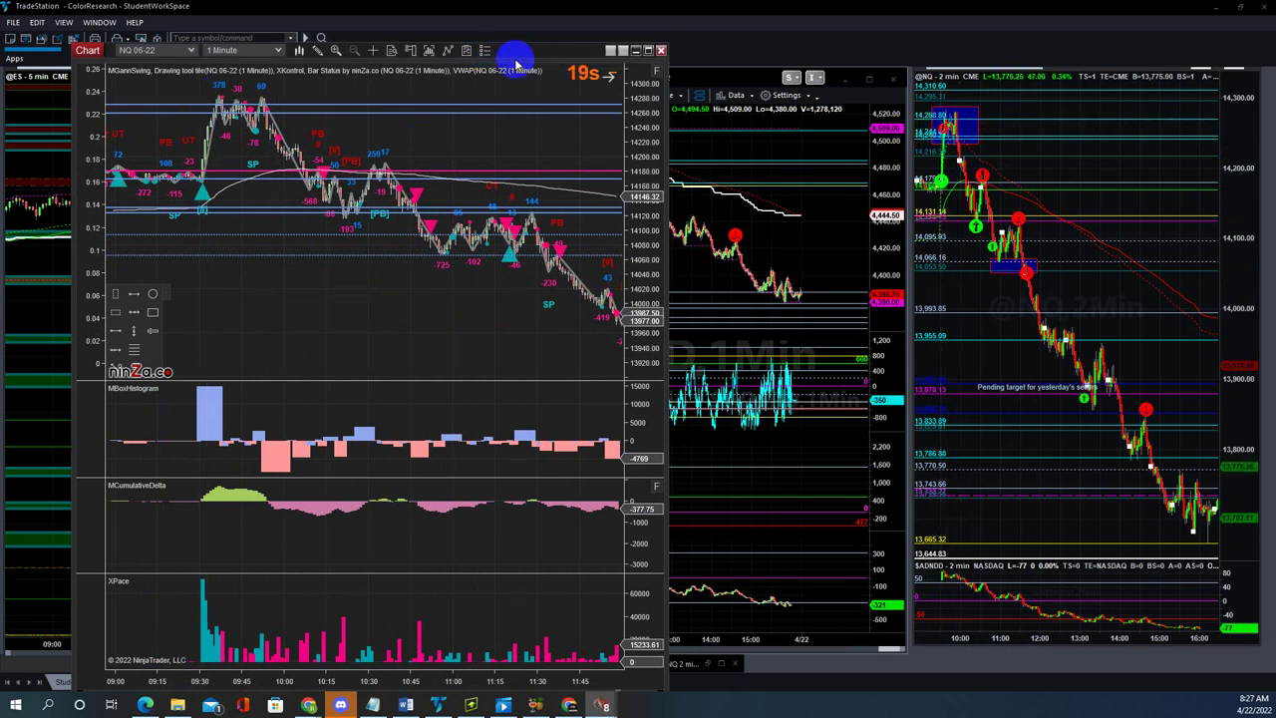
# Drag the NinjaTrader NQ 1-minute chart window to the far left of the screen
pyautogui.moveTo(510, 53); pyautogui.dragTo(359, 42)
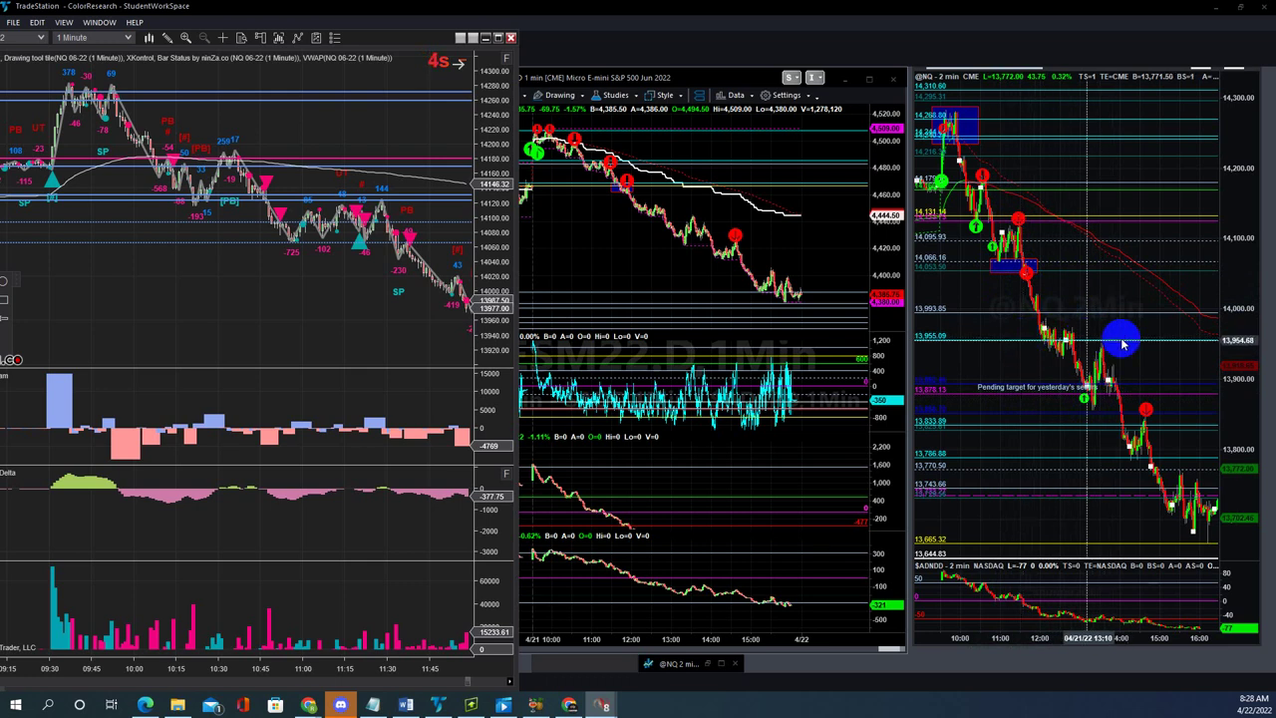
# Place a Drawing-menu down arrow at the afternoon bounce high on TradeStation's NQ 2-minute chart
pyautogui.click(1083, 199)
pyautogui.click(1063, 94)
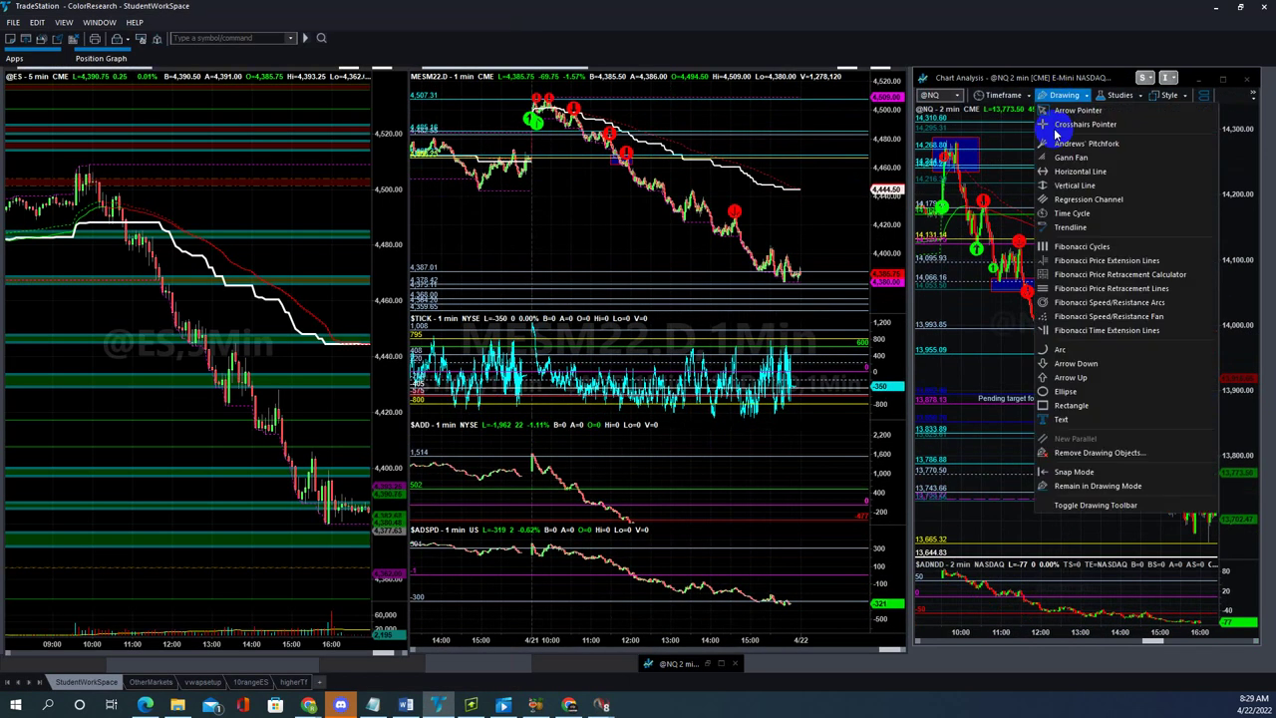
pyautogui.click(1059, 363)
pyautogui.click(1104, 356)
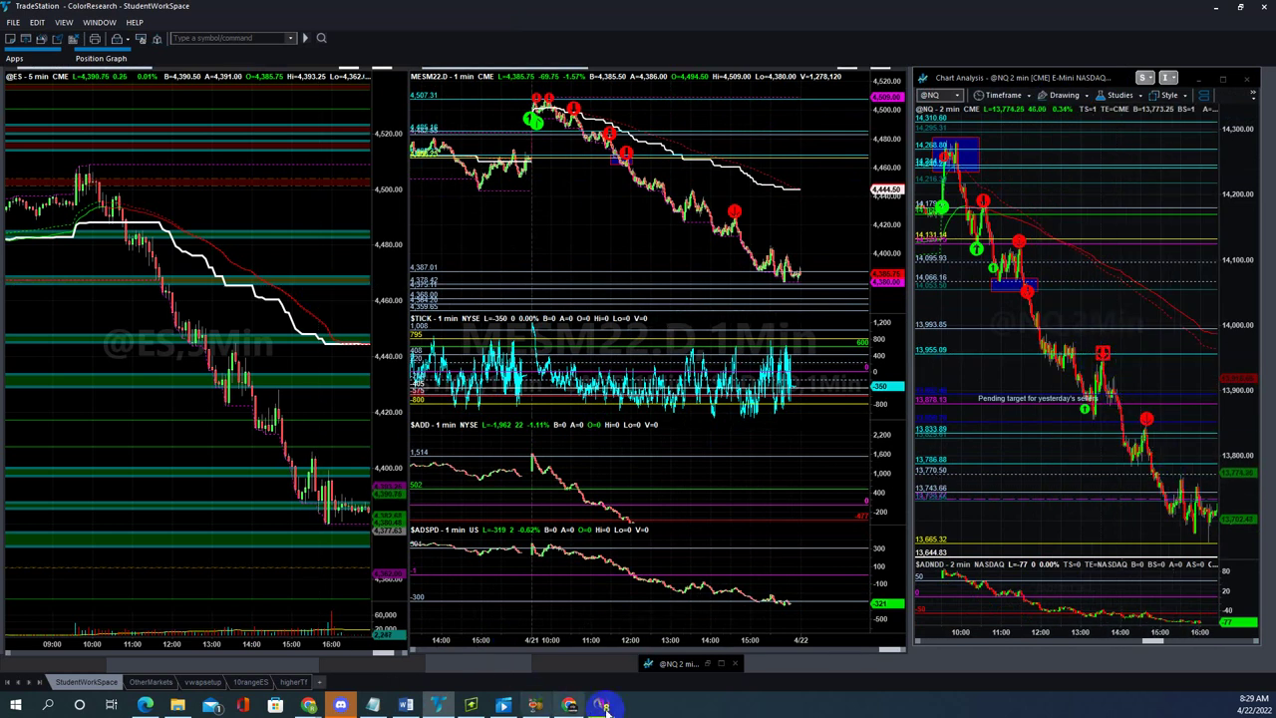
pyautogui.moveTo(604, 708)
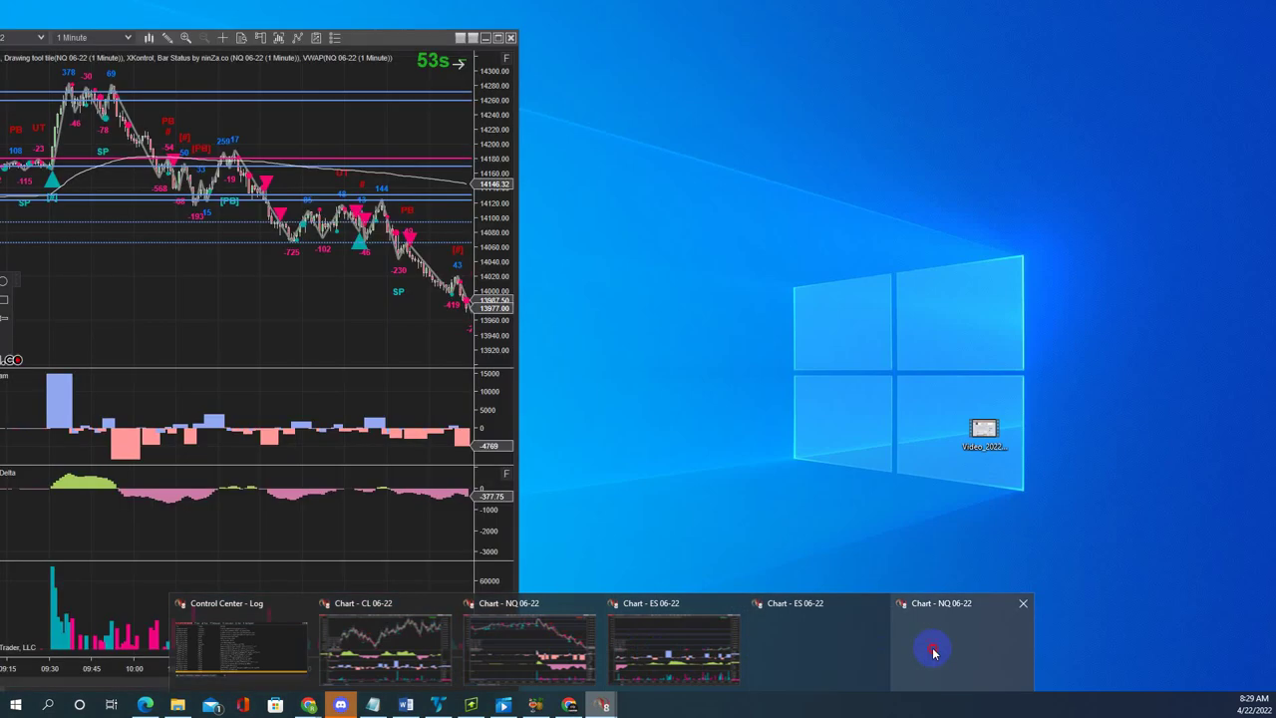
# Bring the NinjaTrader 'Chart - NQ 06-22' window back to the front and scroll its chart
pyautogui.click(926, 649)
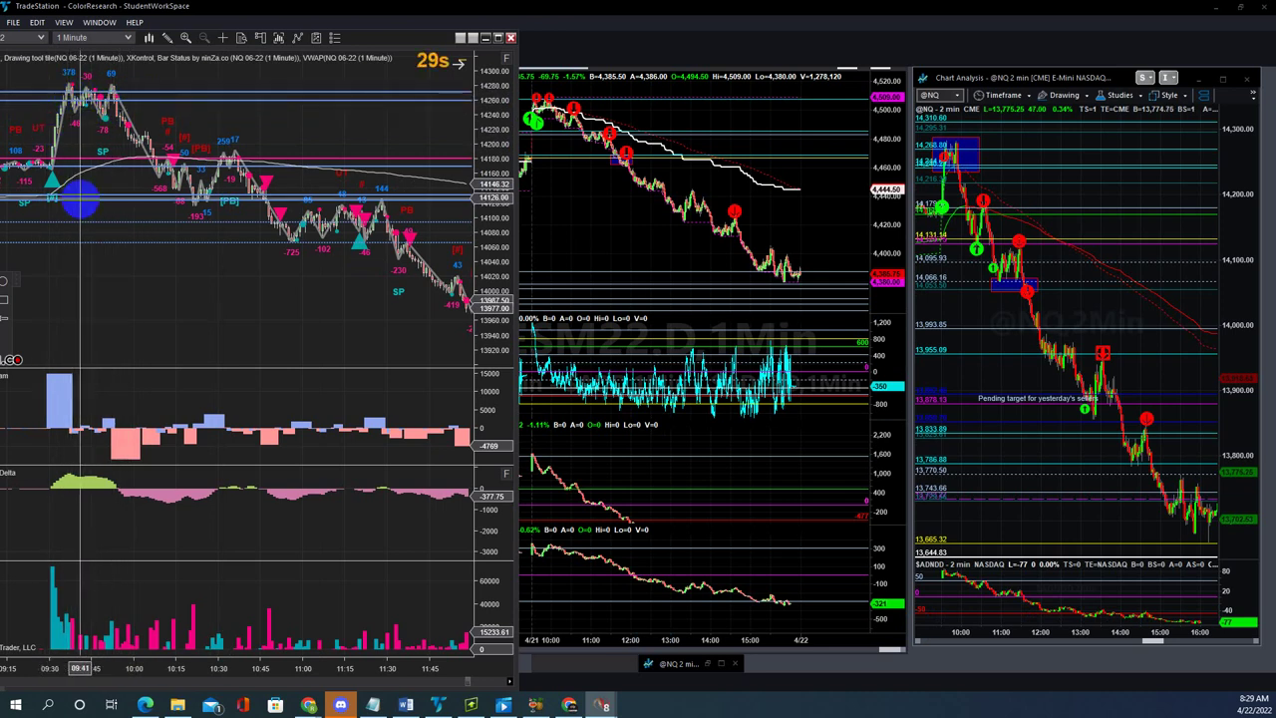
pyautogui.scroll(3, 80, 199)
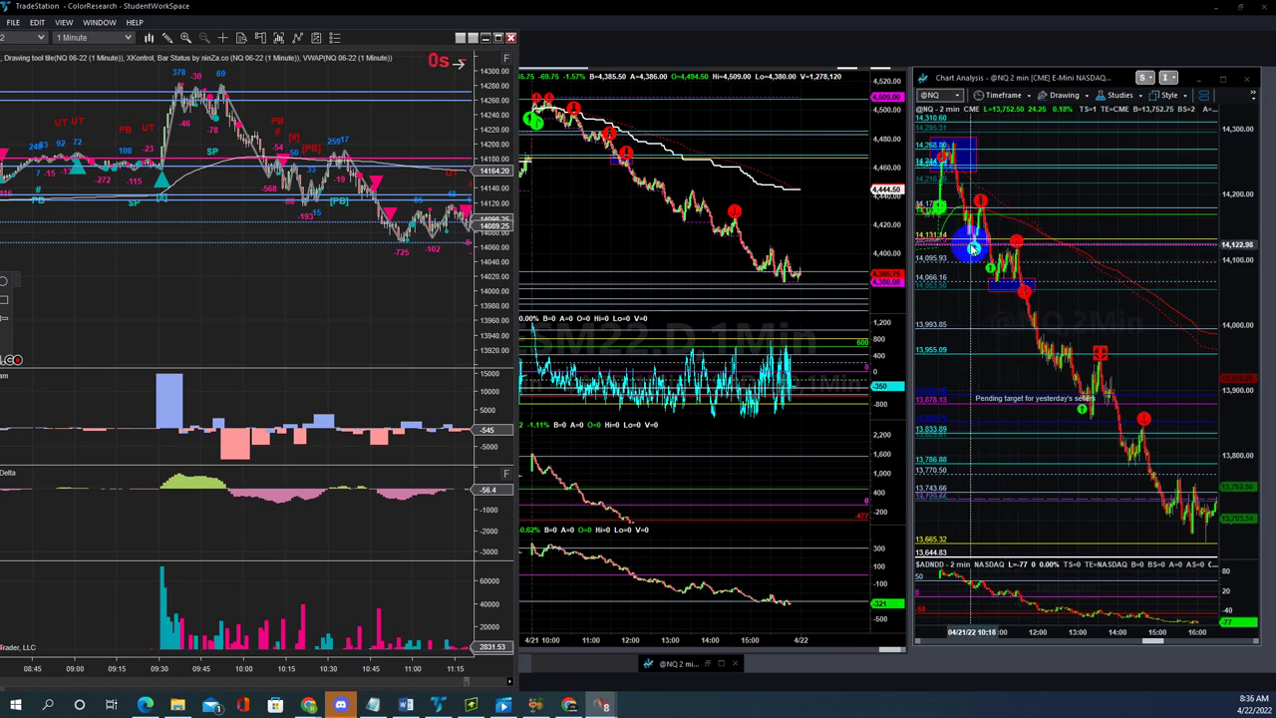
pyautogui.hscroll(-3, 379, 195)
pyautogui.hscroll(12, 346, 212)
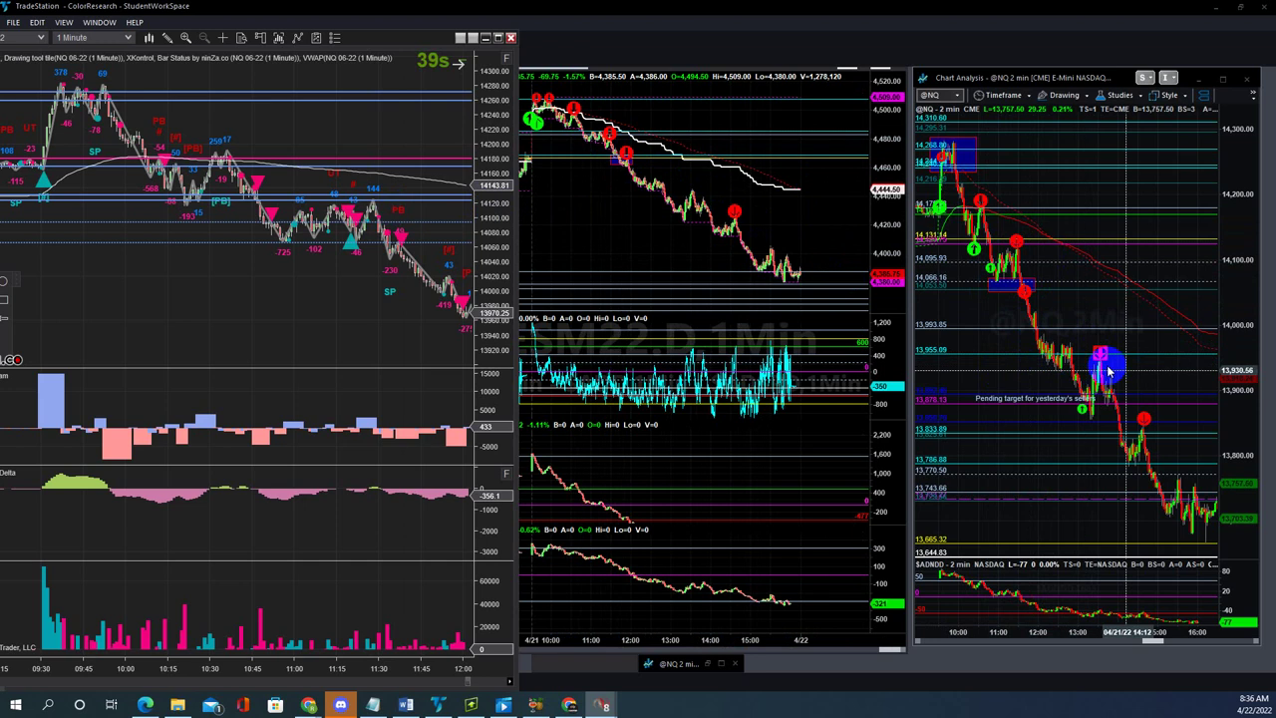
pyautogui.scroll(2, 309, 289)
pyautogui.scroll(-3, 309, 289)
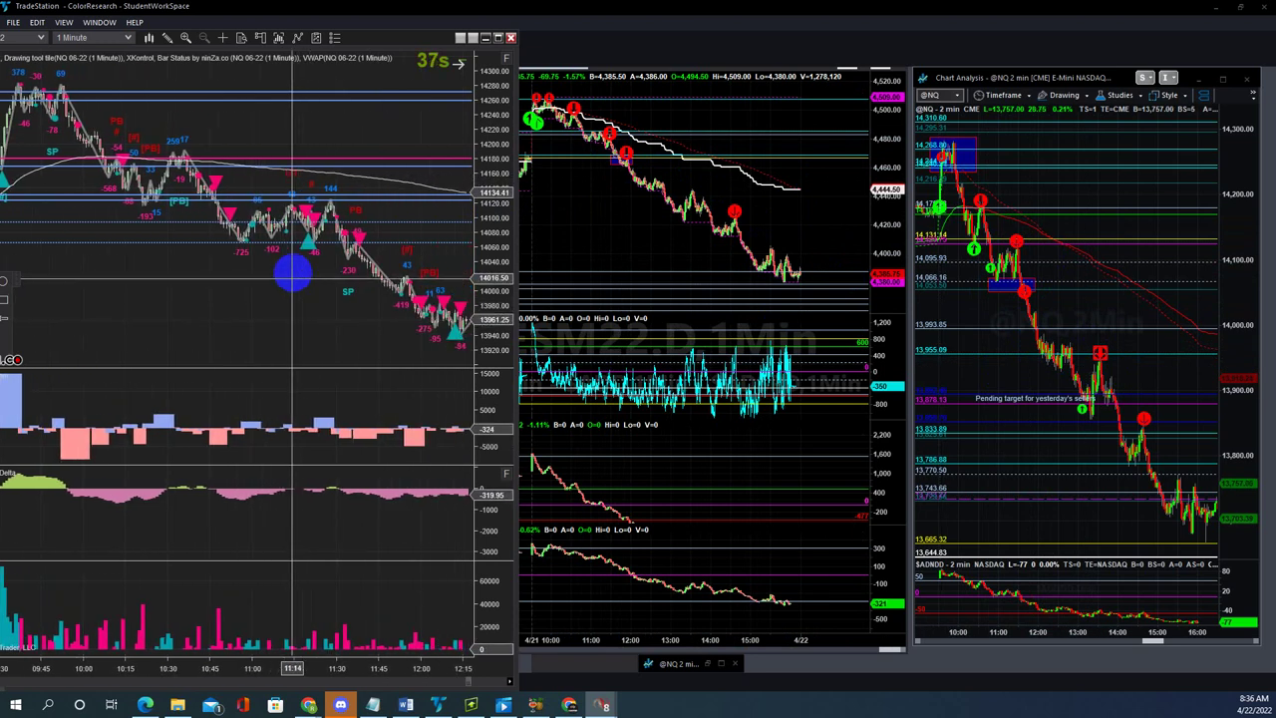
pyautogui.scroll(-2, 329, 287)
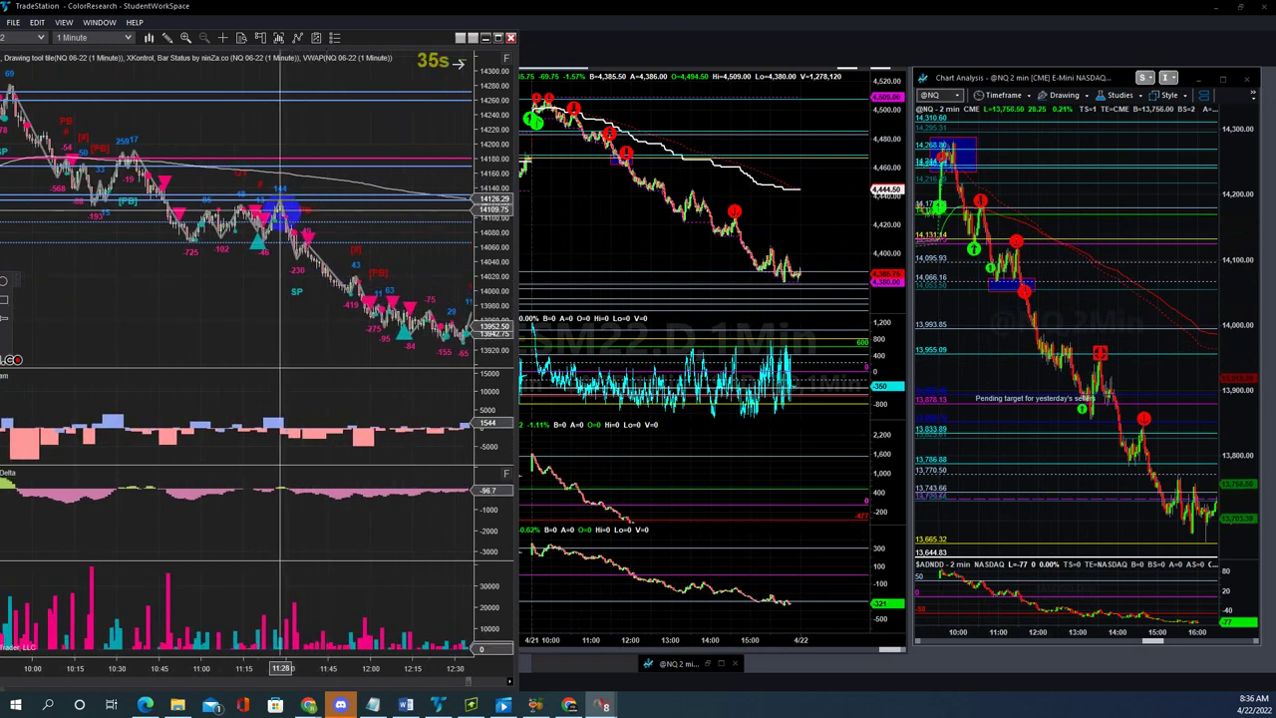
pyautogui.scroll(-1, 384, 346)
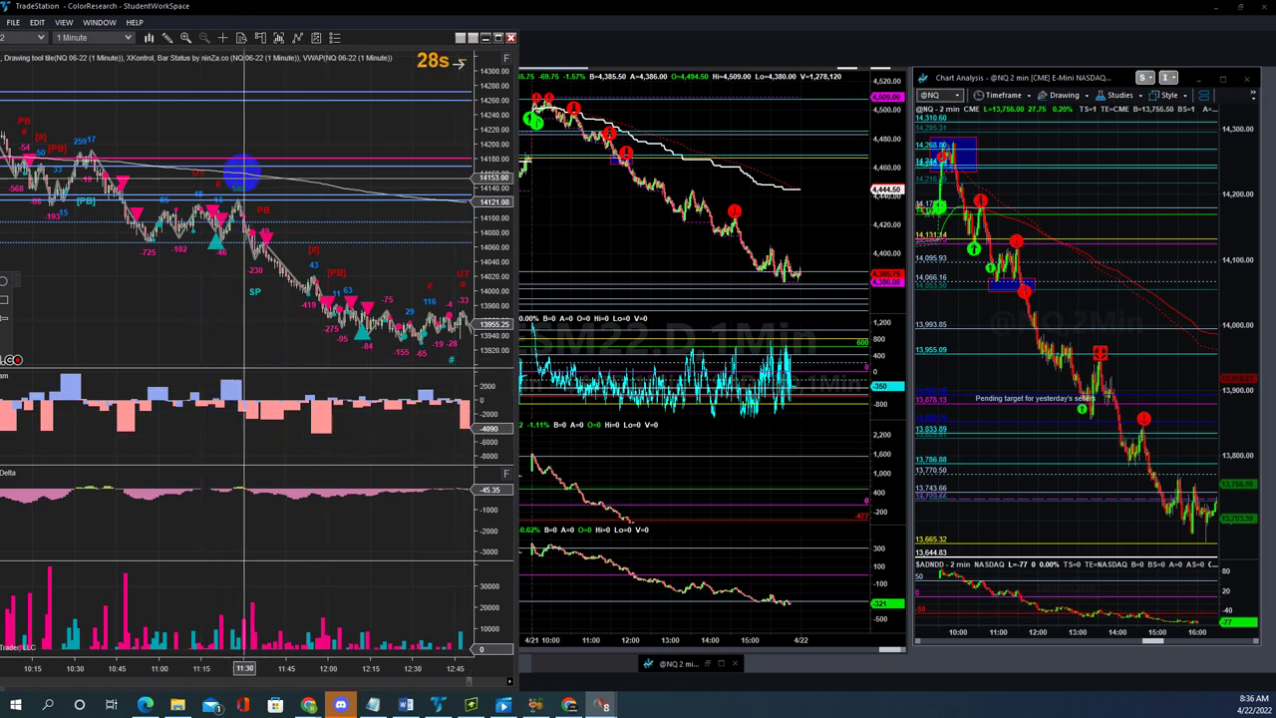
pyautogui.scroll(-1, 350, 291)
pyautogui.scroll(-3, 351, 291)
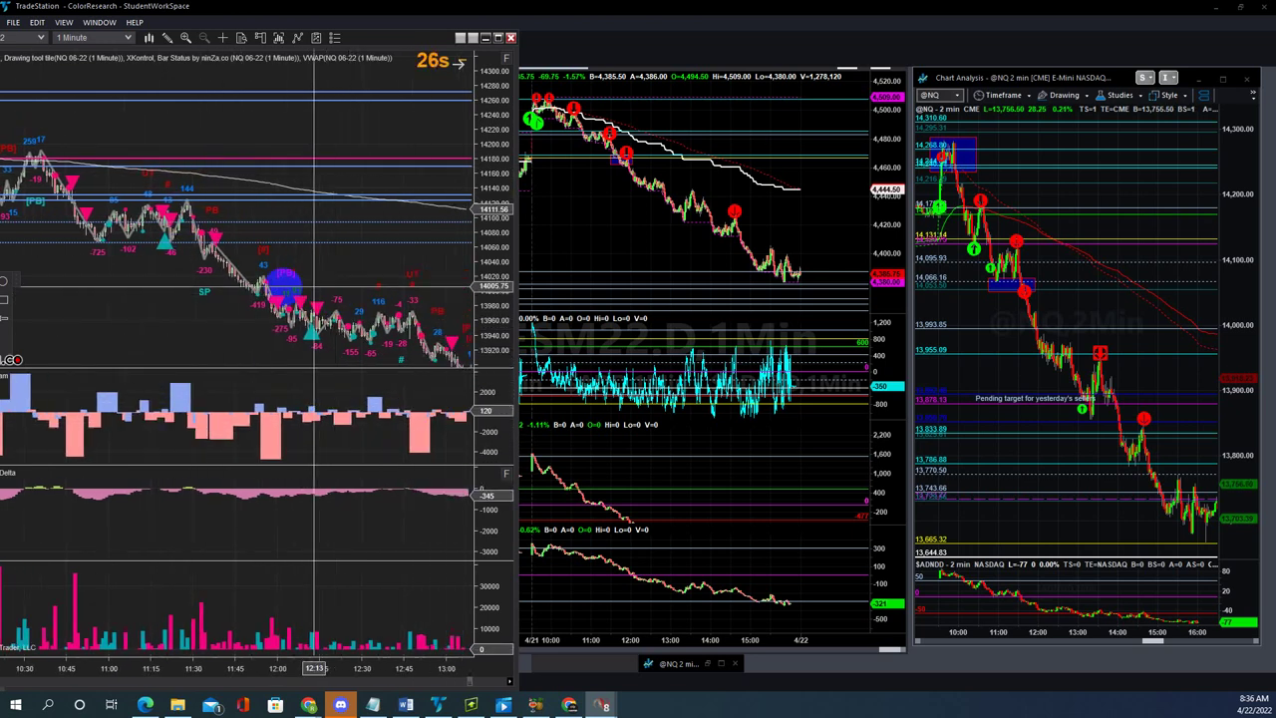
pyautogui.scroll(10, 282, 289)
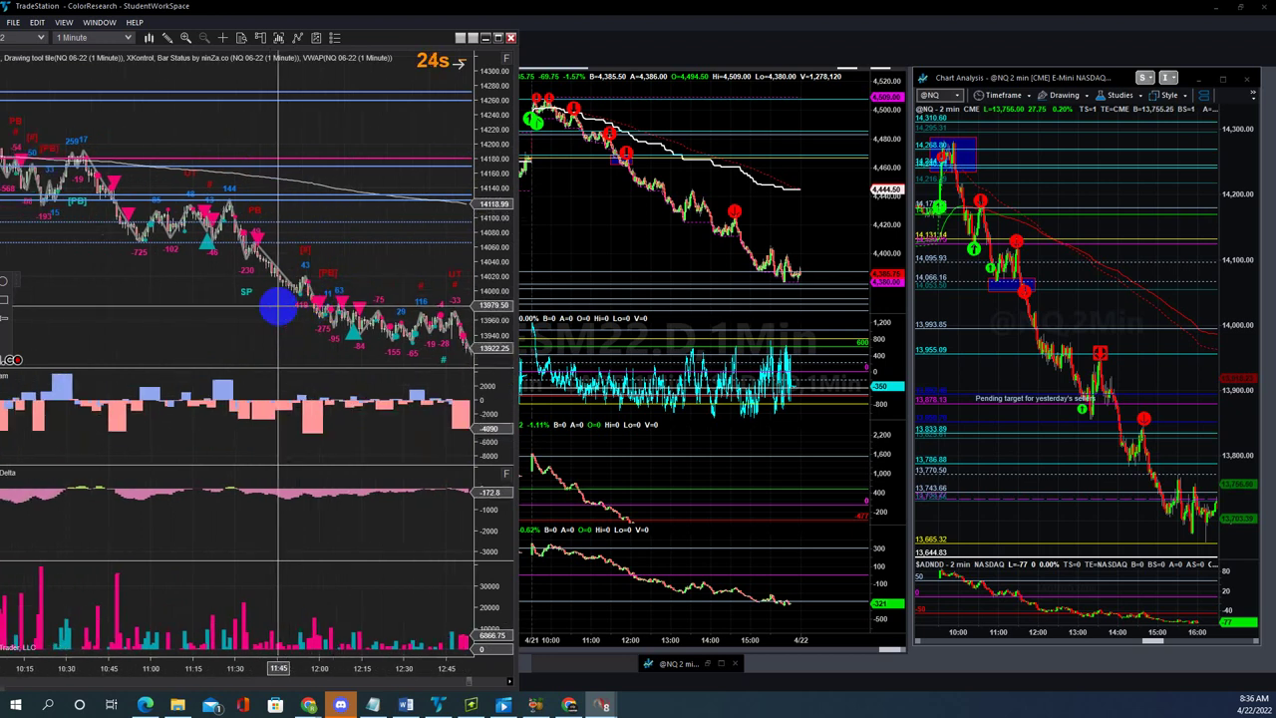
pyautogui.scroll(2, 278, 315)
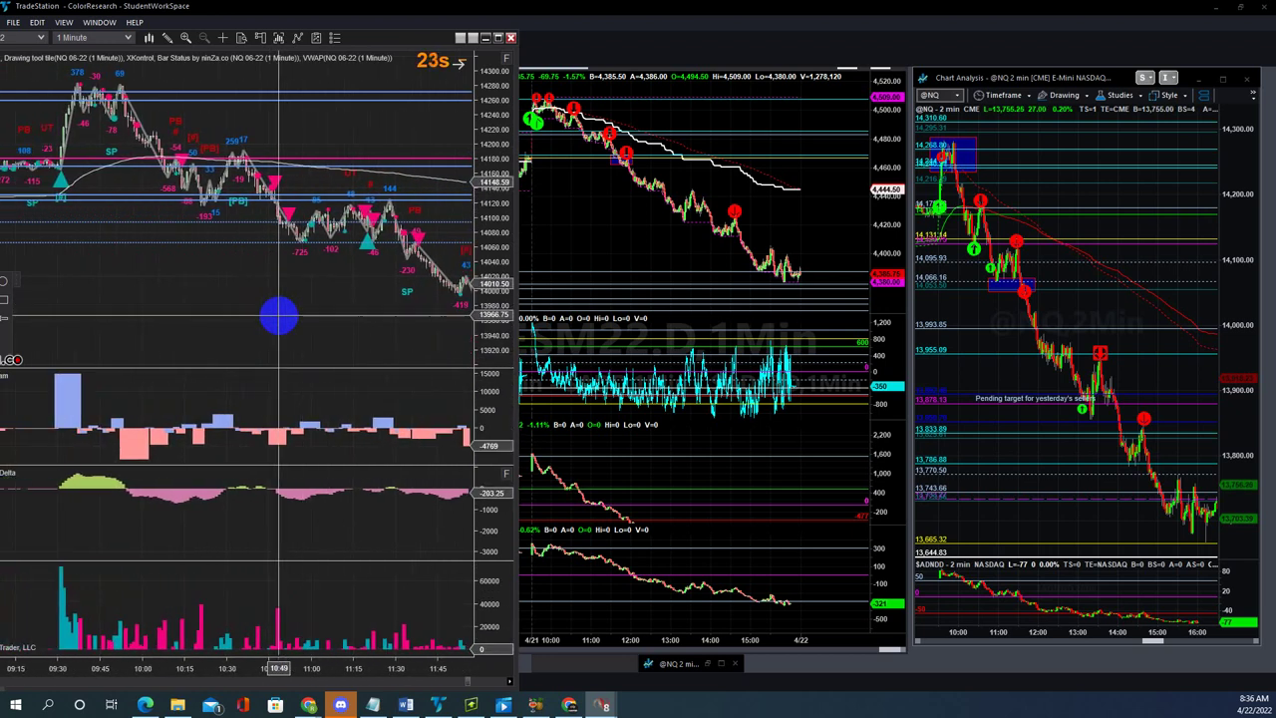